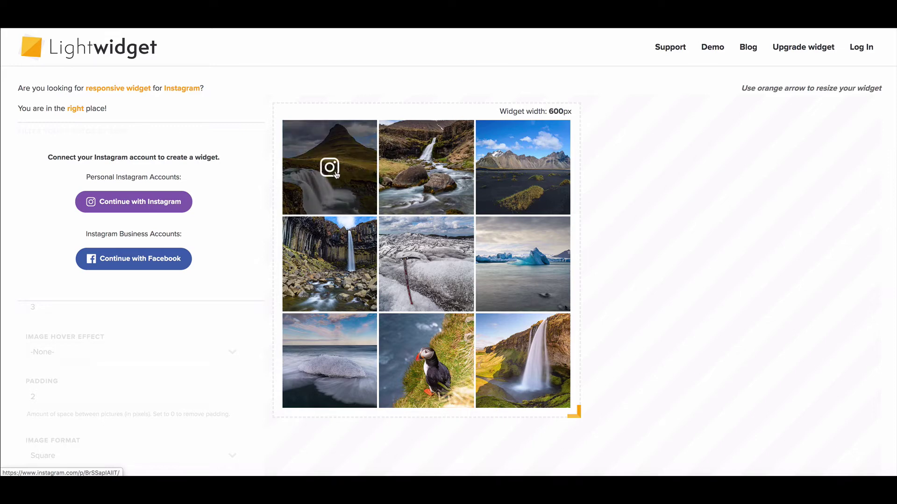
Connect the personal Instagram account, confirm the username and keep the widget type as Grid.
{"action": "left_click", "coordinate": [153, 211]}
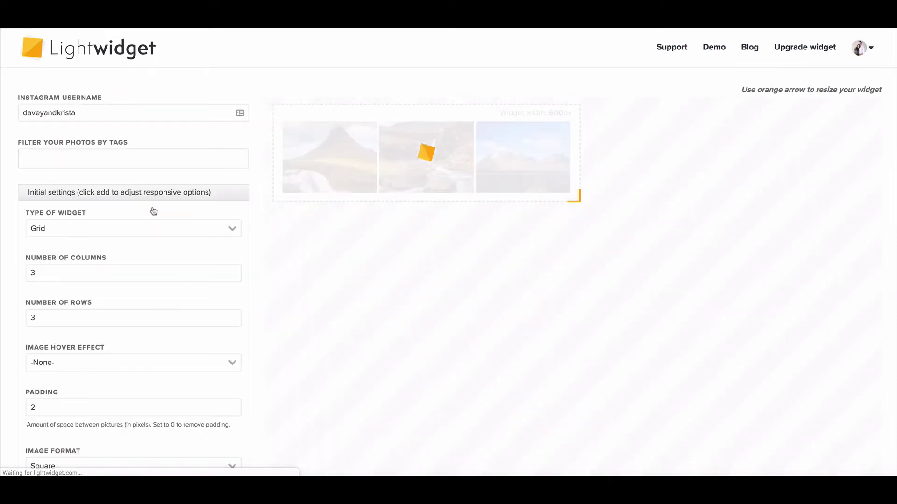
{"action": "left_click", "coordinate": [89, 114]}
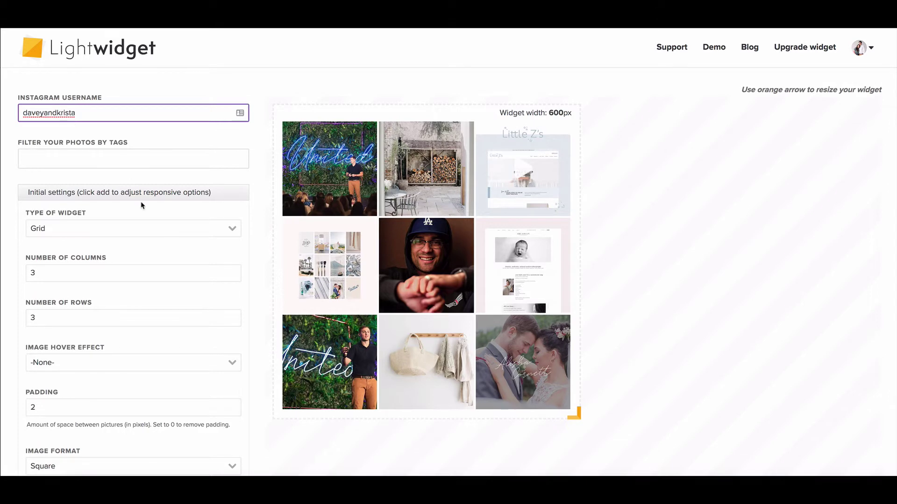
{"action": "scroll", "coordinate": [144, 204], "scroll_direction": "down", "scroll_amount": 1}
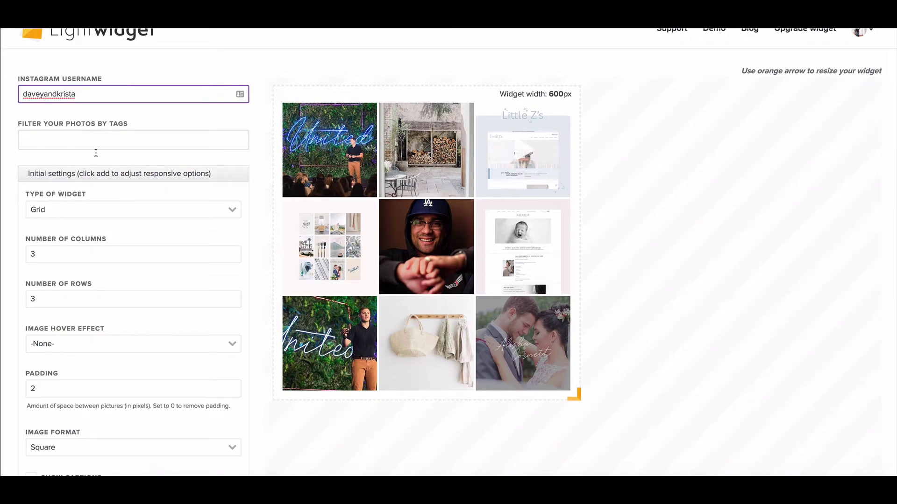
{"action": "left_click", "coordinate": [147, 215]}
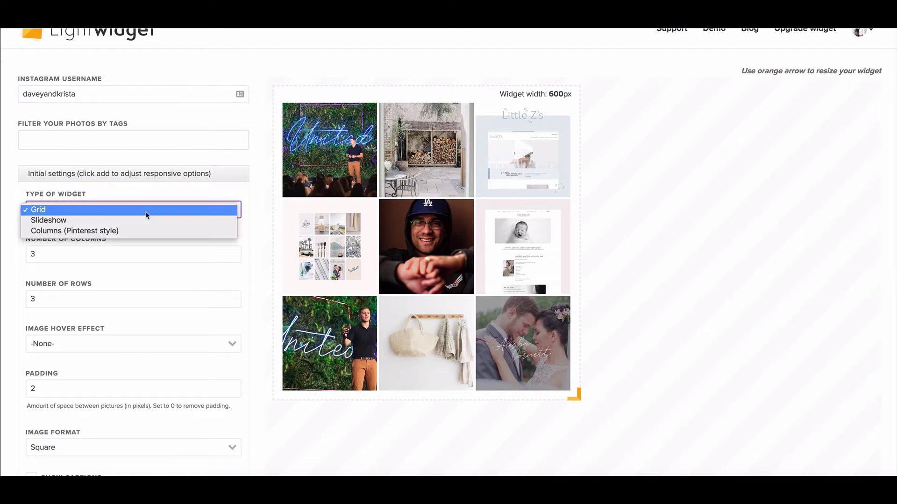
{"action": "left_click", "coordinate": [146, 214]}
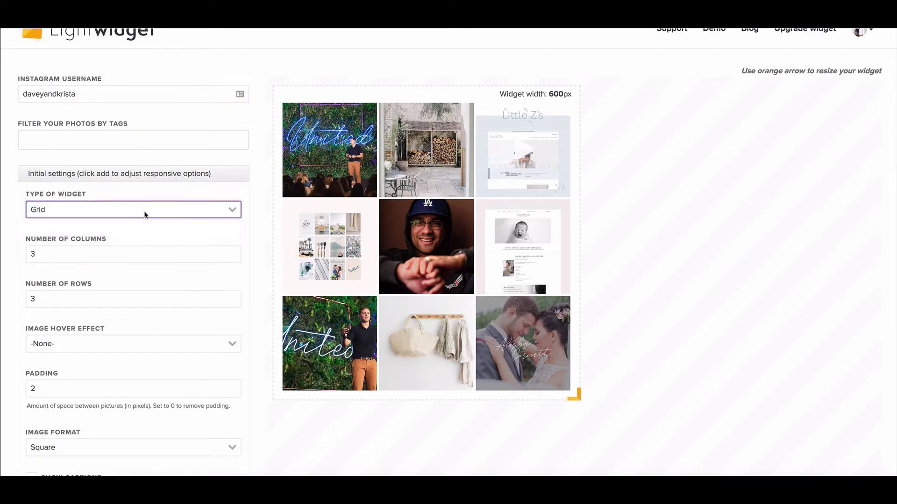
{"action": "left_click", "coordinate": [96, 258]}
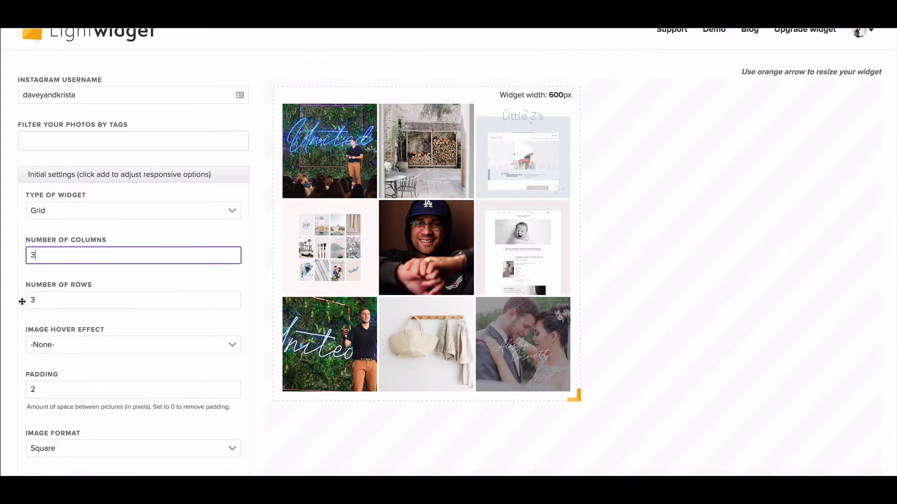
Set the grid to 6 columns and 1 row.
{"action": "key", "text": "BackSpace"}
{"action": "type", "text": "6"}
{"action": "key", "text": "Tab"}
{"action": "type", "text": "1"}
Keep Image Hover Effect at -None- and scroll down to the Preview button.
{"action": "scroll", "coordinate": [251, 333], "scroll_direction": "down", "scroll_amount": 2}
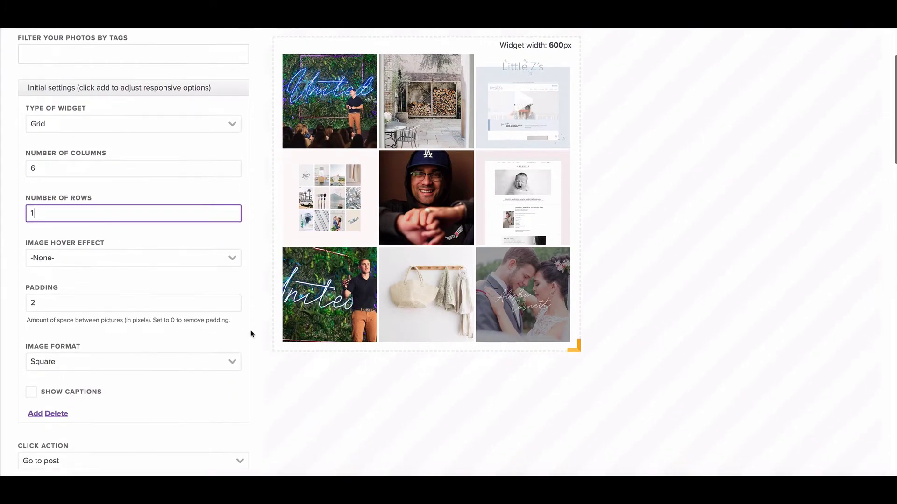
{"action": "left_click", "coordinate": [131, 261]}
{"action": "left_click", "coordinate": [131, 261]}
{"action": "scroll", "coordinate": [131, 263], "scroll_direction": "down", "scroll_amount": 1}
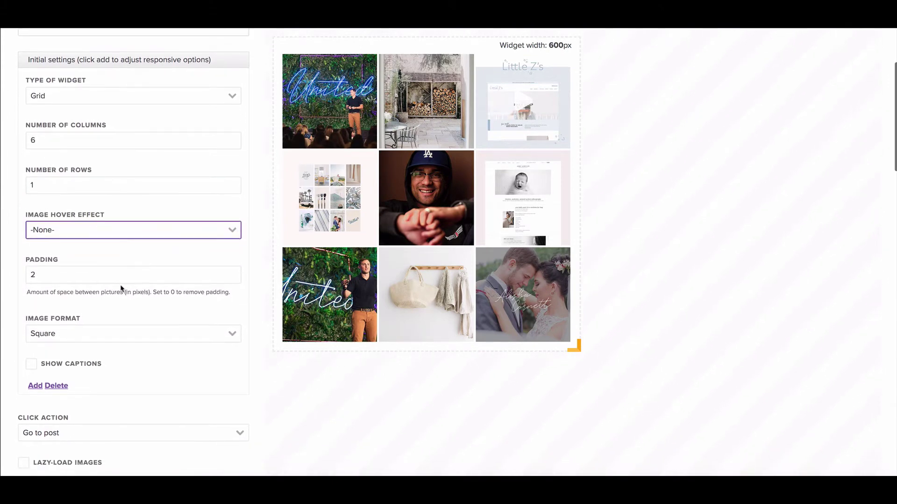
{"action": "scroll", "coordinate": [114, 275], "scroll_direction": "down", "scroll_amount": 2}
{"action": "scroll", "coordinate": [114, 269], "scroll_direction": "down", "scroll_amount": 2}
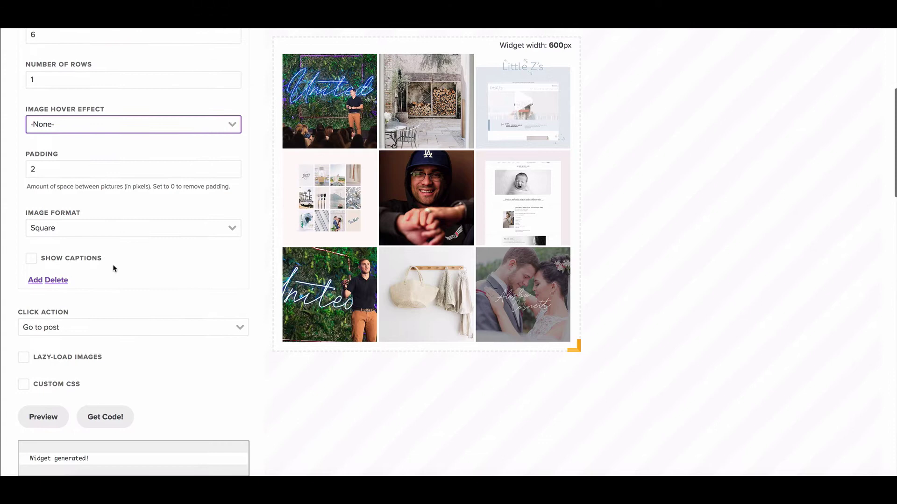
{"action": "scroll", "coordinate": [62, 263], "scroll_direction": "down", "scroll_amount": 1}
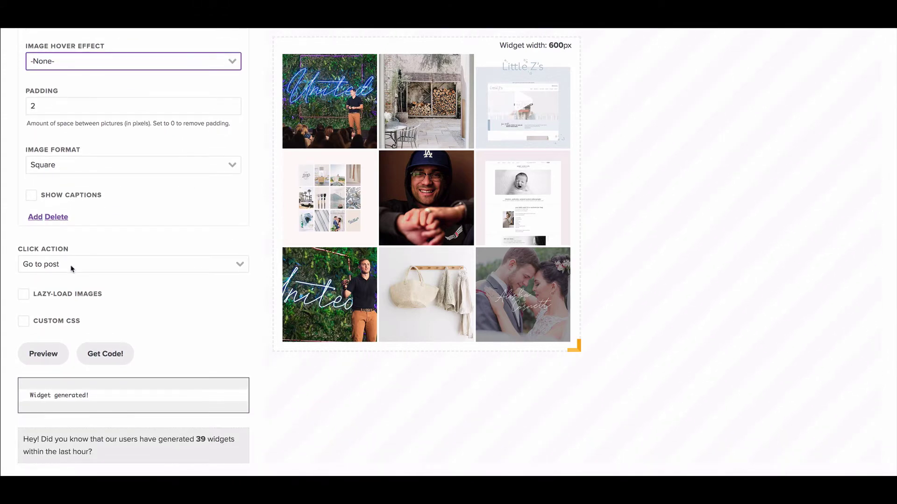
{"action": "scroll", "coordinate": [71, 268], "scroll_direction": "down", "scroll_amount": 1}
{"action": "scroll", "coordinate": [71, 268], "scroll_direction": "up", "scroll_amount": 5}
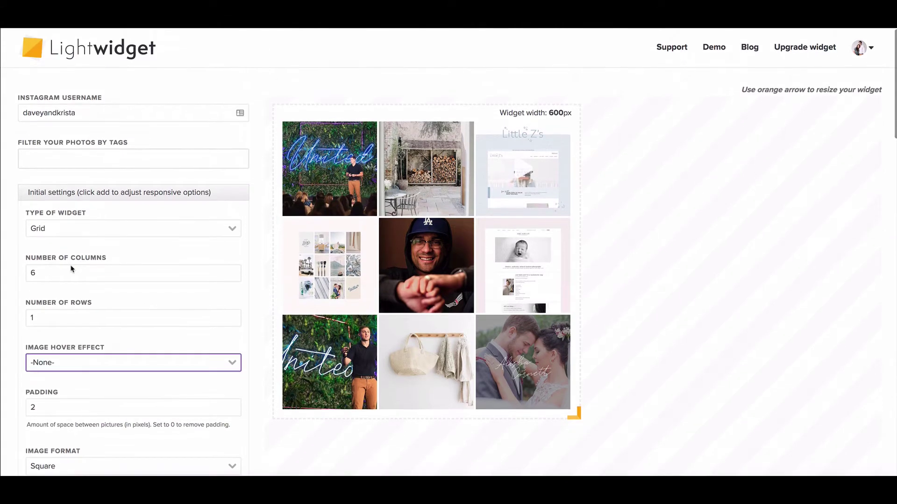
{"action": "scroll", "coordinate": [71, 268], "scroll_direction": "down", "scroll_amount": 10}
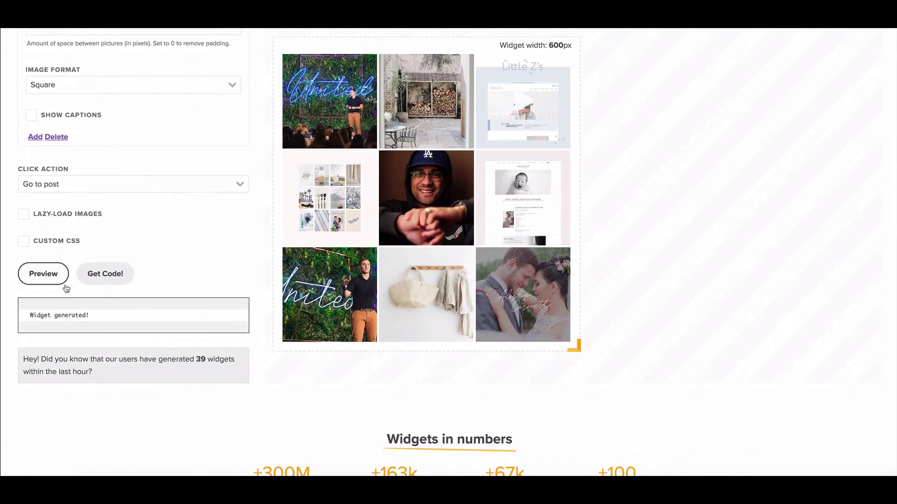
Preview the six-photo single-row feed, generate its embed code and select the whole code.
{"action": "left_click", "coordinate": [55, 282]}
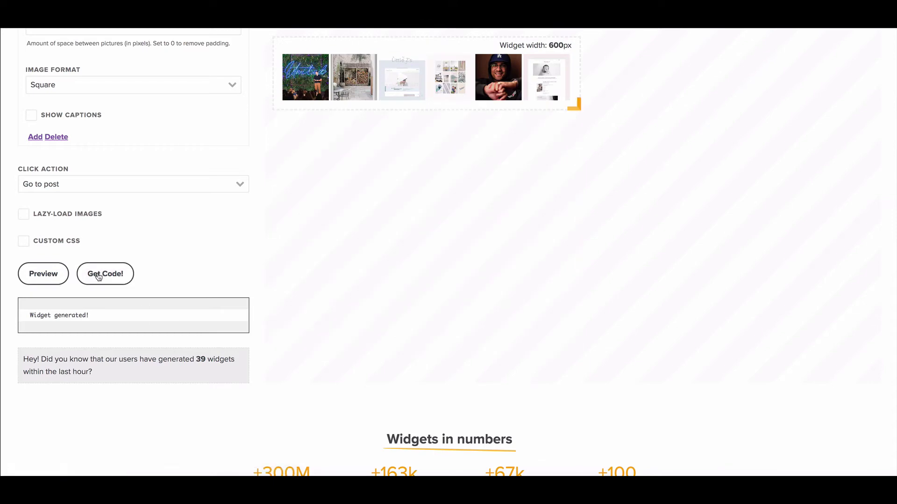
{"action": "left_click", "coordinate": [99, 278]}
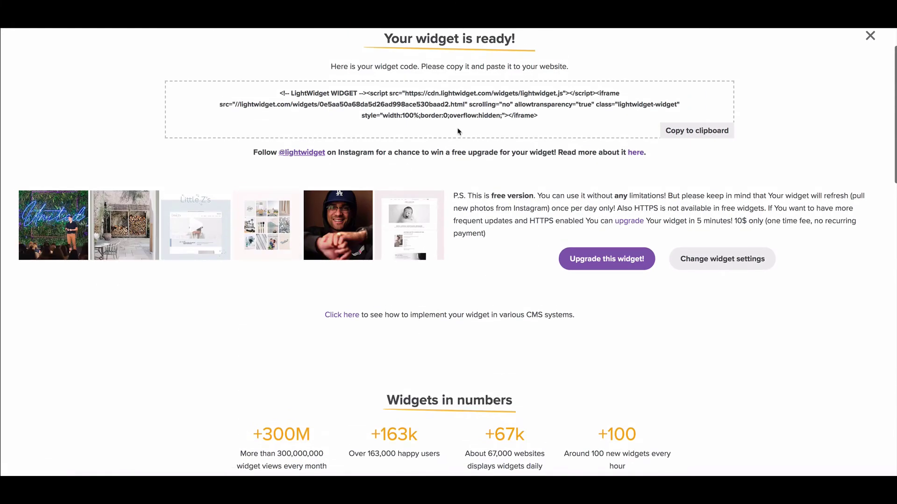
{"action": "triple_click", "coordinate": [493, 99]}
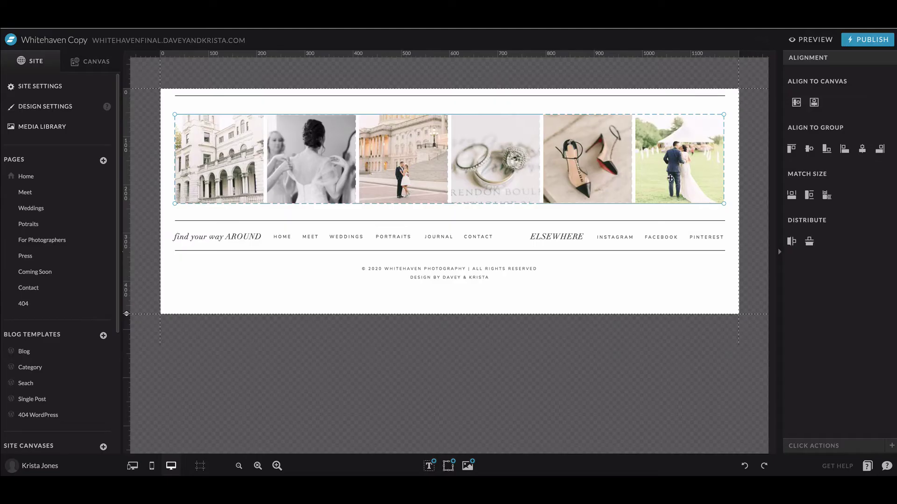
Select all six footer gallery images and delete them.
{"action": "left_click", "coordinate": [734, 179]}
{"action": "left_click", "coordinate": [701, 177]}
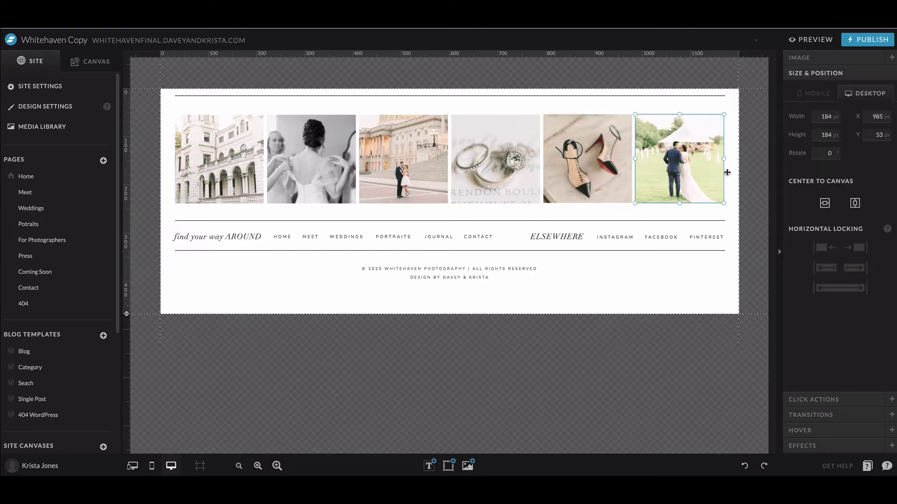
{"action": "left_click_drag", "start_coordinate": [727, 172], "coordinate": [204, 174]}
{"action": "key", "text": "Delete"}
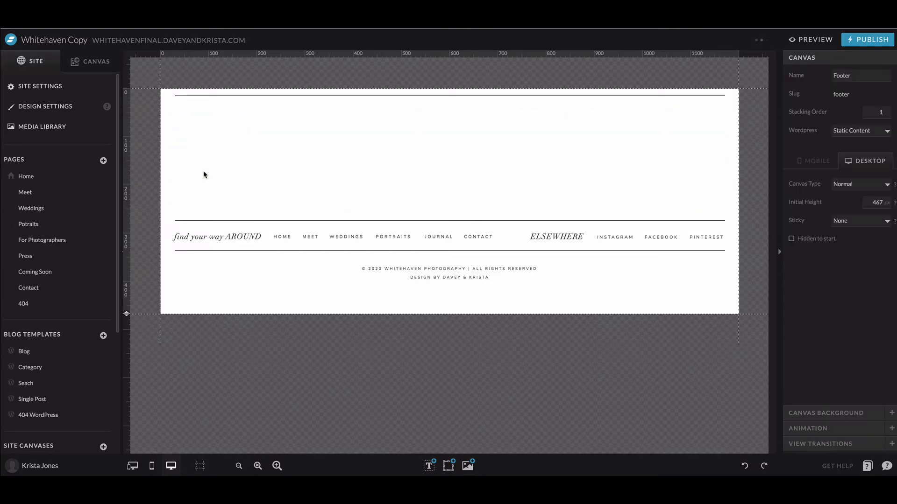
Add an Embed Code box about 1141×210 px across the footer, centered on the canvas.
{"action": "mouse_move", "coordinate": [449, 466]}
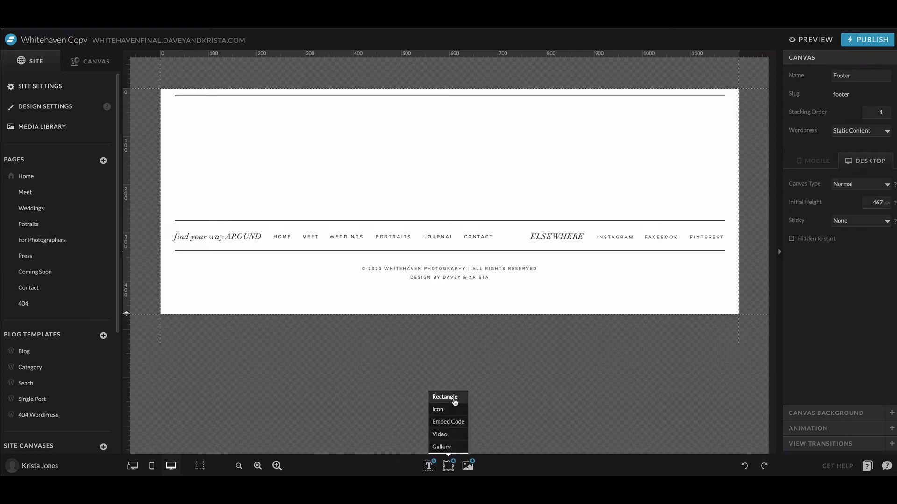
{"action": "left_click", "coordinate": [454, 424]}
{"action": "left_click_drag", "start_coordinate": [506, 198], "coordinate": [349, 142]}
{"action": "left_click_drag", "start_coordinate": [406, 152], "coordinate": [725, 160]}
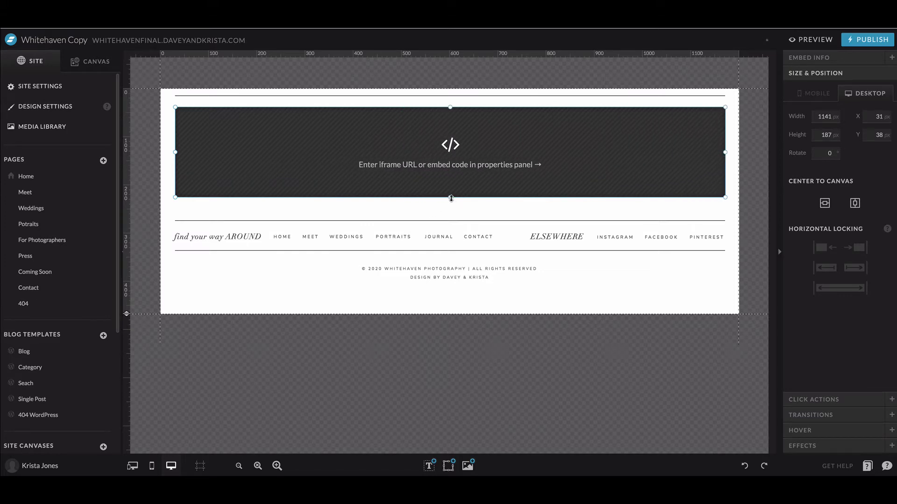
{"action": "left_click_drag", "start_coordinate": [450, 197], "coordinate": [451, 208]}
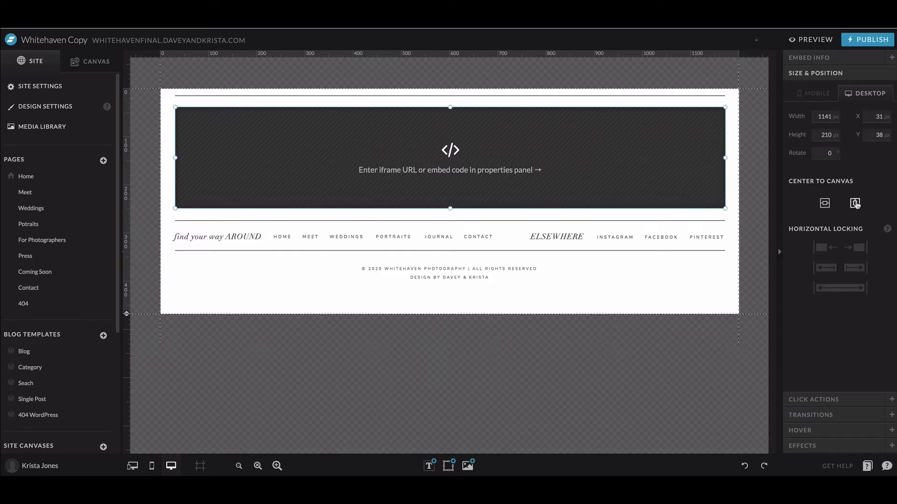
{"action": "left_click", "coordinate": [855, 204]}
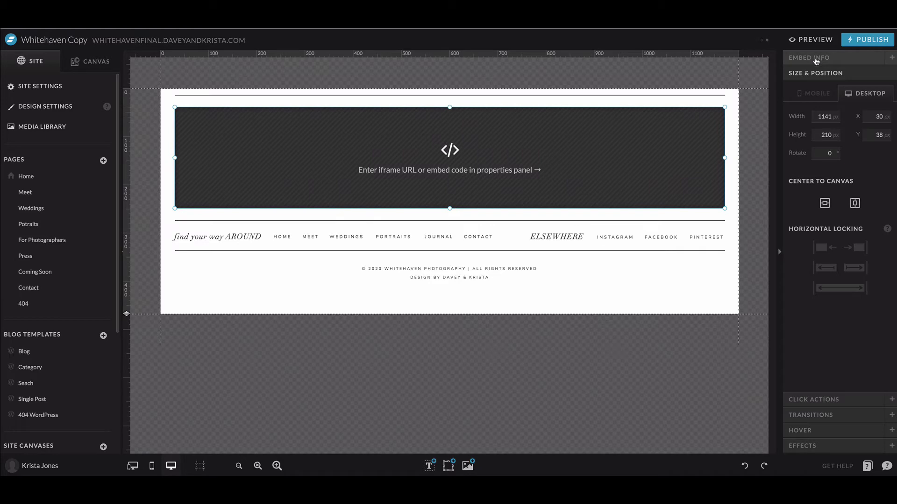
{"action": "left_click", "coordinate": [815, 59]}
Paste the Lightwidget embed code into the footer embed box's custom code and save it.
{"action": "left_click", "coordinate": [812, 112]}
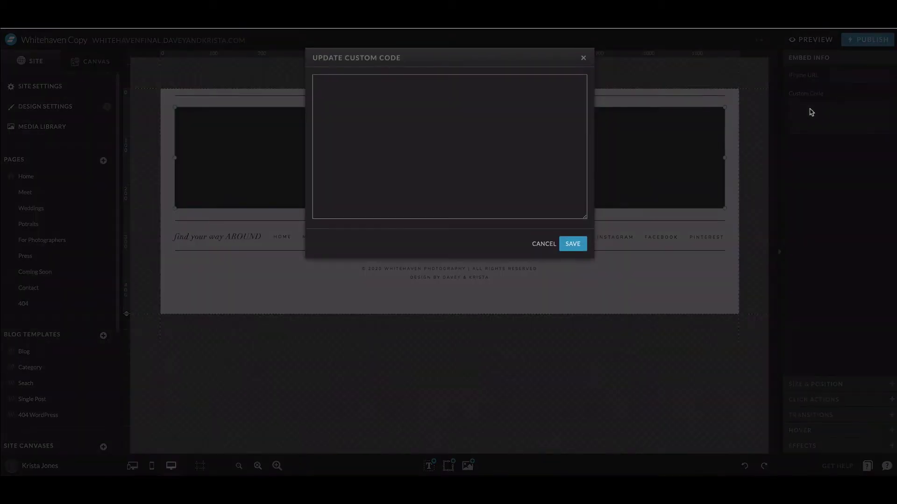
{"action": "key", "text": "ctrl+v"}
{"action": "left_click", "coordinate": [572, 244]}
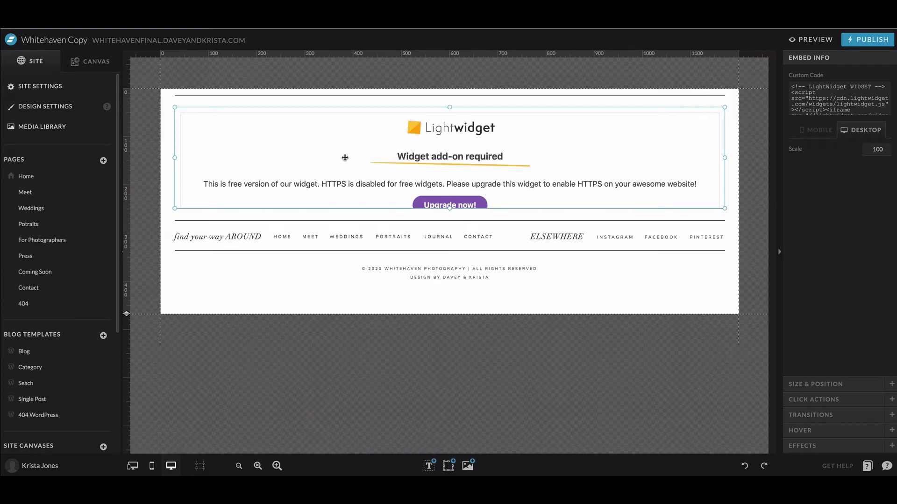
On the mobile layout, resize the embed to 272×101 px at the footer top and center it horizontally.
{"action": "left_click", "coordinate": [132, 466]}
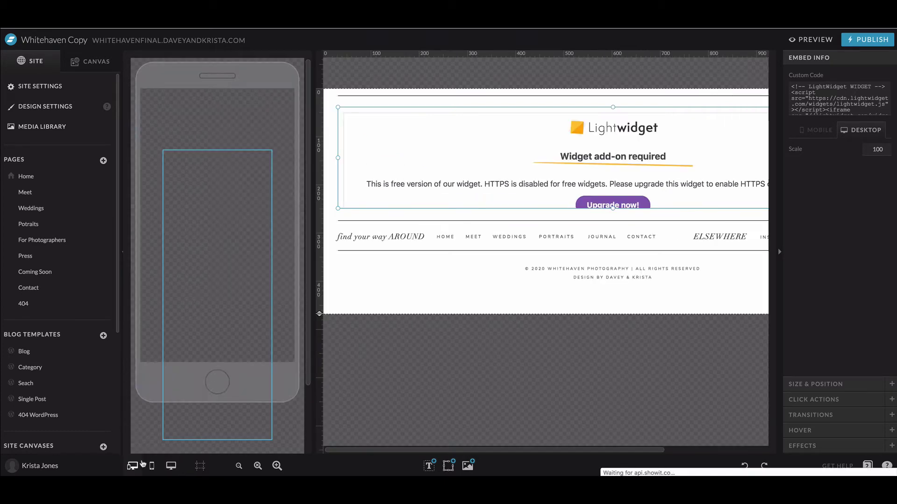
{"action": "left_click_drag", "start_coordinate": [271, 439], "coordinate": [277, 208]}
{"action": "left_click_drag", "start_coordinate": [242, 178], "coordinate": [240, 145]}
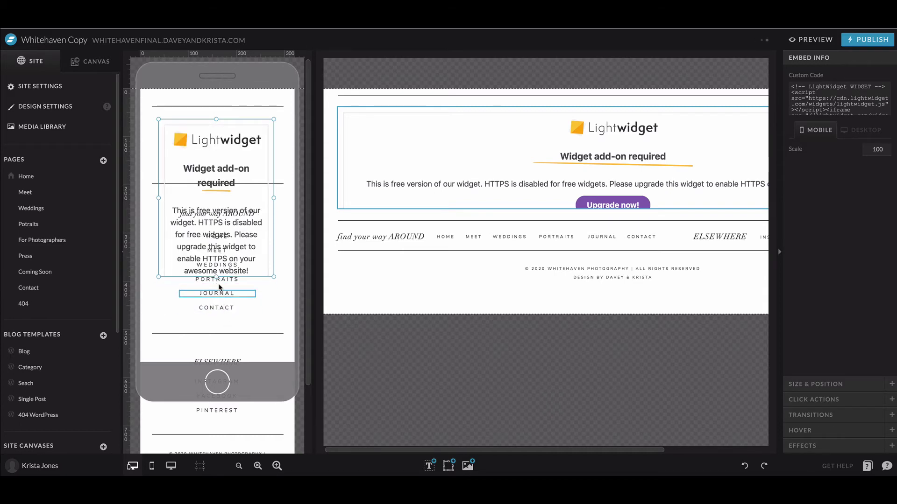
{"action": "left_click_drag", "start_coordinate": [216, 277], "coordinate": [203, 150]}
{"action": "left_click_drag", "start_coordinate": [267, 143], "coordinate": [248, 156]}
{"action": "left_click", "coordinate": [806, 400]}
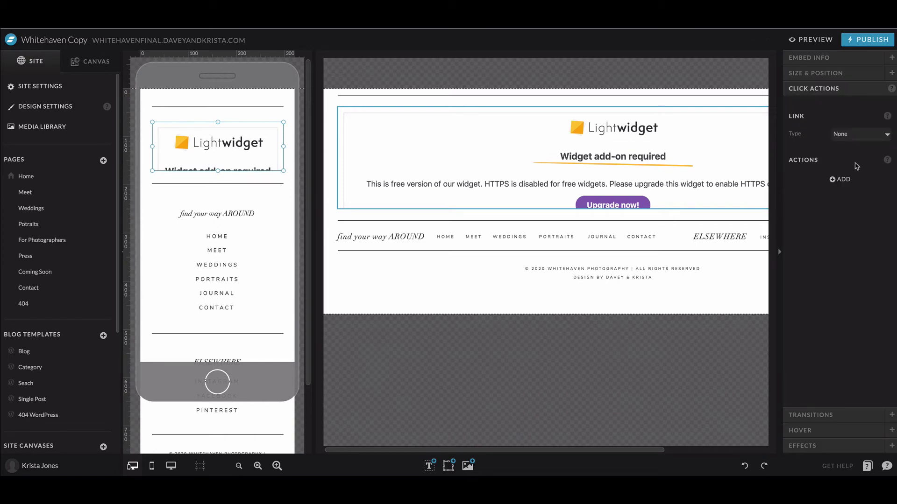
{"action": "left_click", "coordinate": [832, 75]}
{"action": "left_click", "coordinate": [855, 203]}
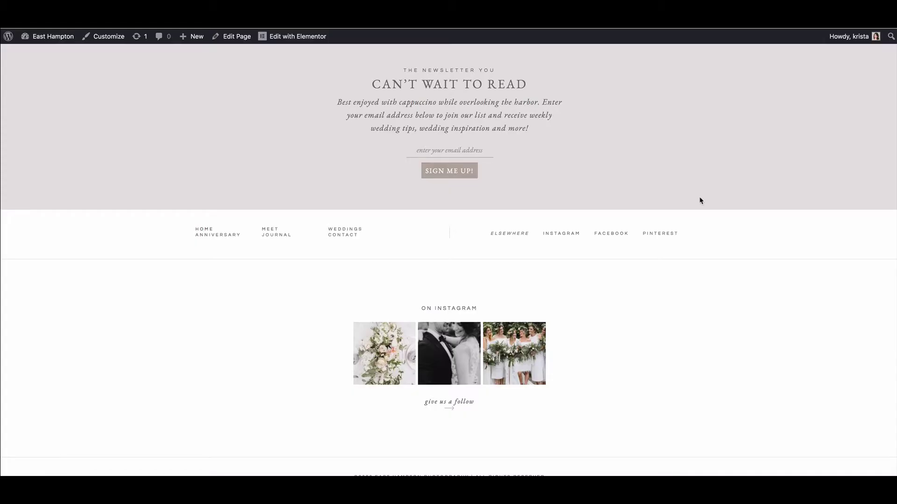
Open the Footer template from the admin bar's Edit with Elementor menu.
{"action": "scroll", "coordinate": [700, 200], "scroll_direction": "down", "scroll_amount": 1}
{"action": "mouse_move", "coordinate": [306, 41]}
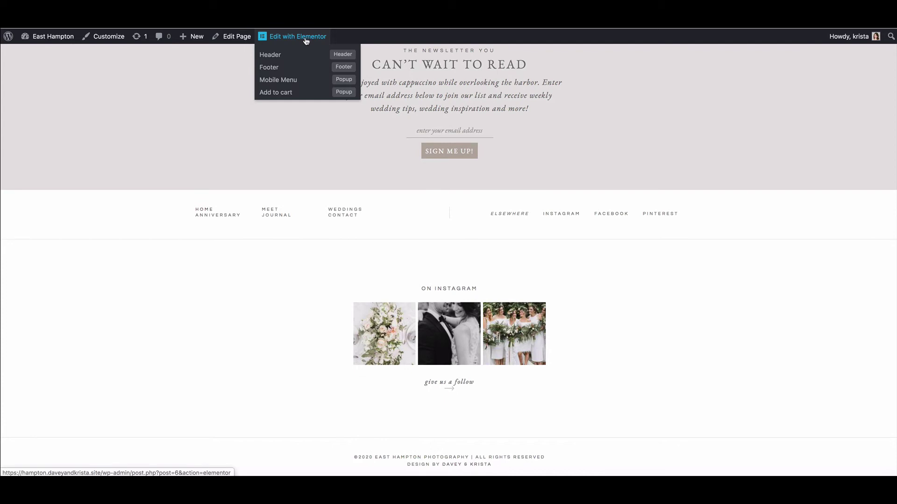
{"action": "left_click", "coordinate": [276, 71]}
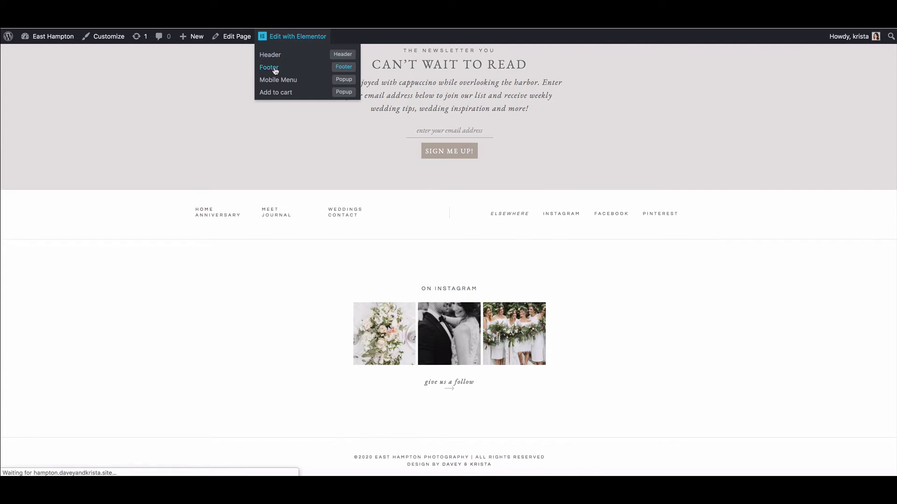
{"action": "scroll", "coordinate": [297, 89], "scroll_direction": "down", "scroll_amount": 2}
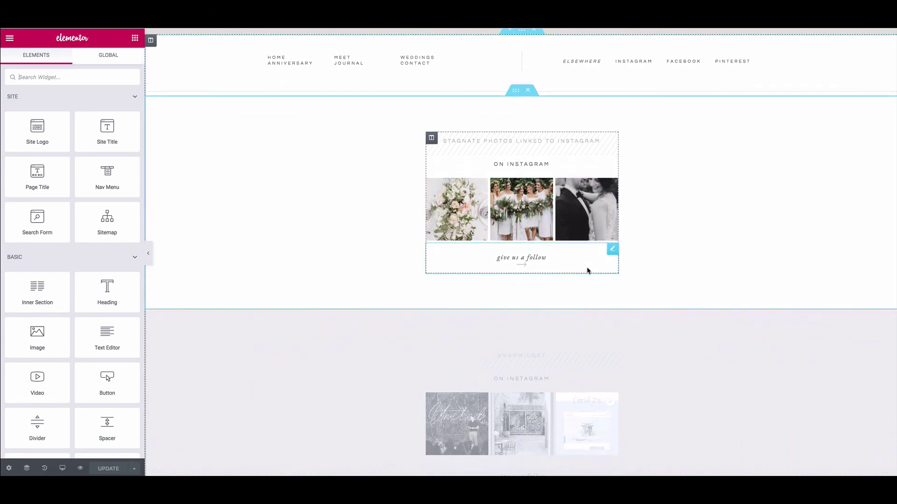
Select the footer's 'On Instagram' inner section and open it for editing.
{"action": "scroll", "coordinate": [588, 271], "scroll_direction": "down", "scroll_amount": 2}
{"action": "scroll", "coordinate": [583, 287], "scroll_direction": "down", "scroll_amount": 2}
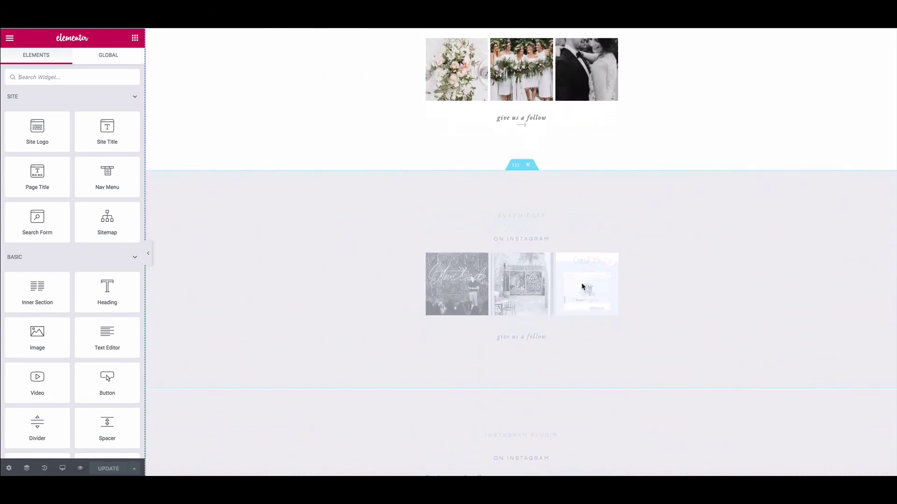
{"action": "scroll", "coordinate": [531, 282], "scroll_direction": "down", "scroll_amount": 4}
{"action": "scroll", "coordinate": [530, 282], "scroll_direction": "up", "scroll_amount": 4}
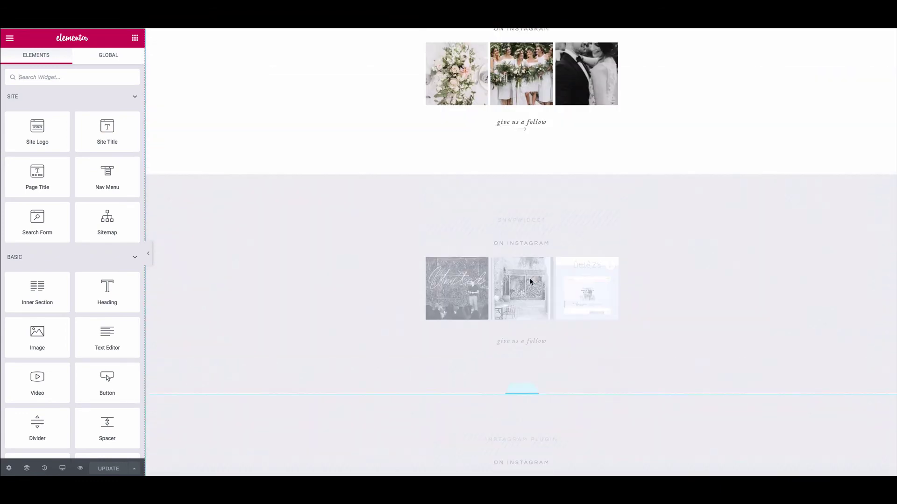
{"action": "scroll", "coordinate": [537, 280], "scroll_direction": "up", "scroll_amount": 6}
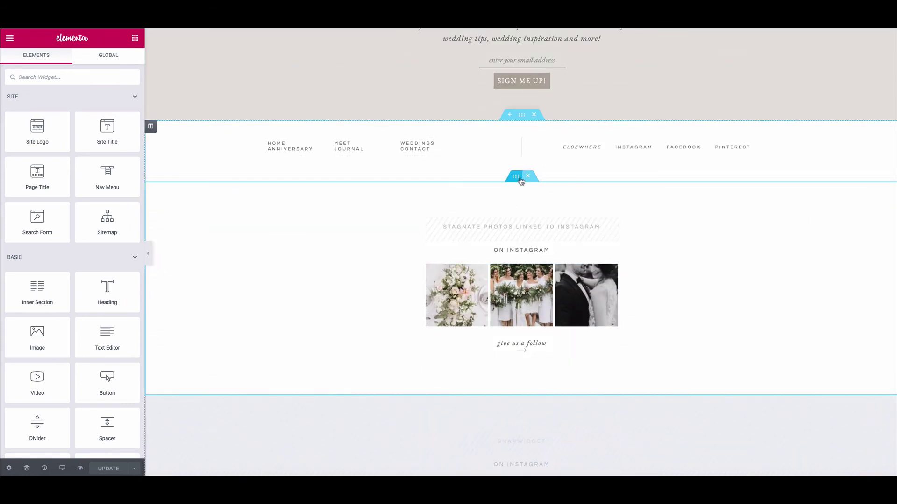
{"action": "left_click", "coordinate": [517, 177]}
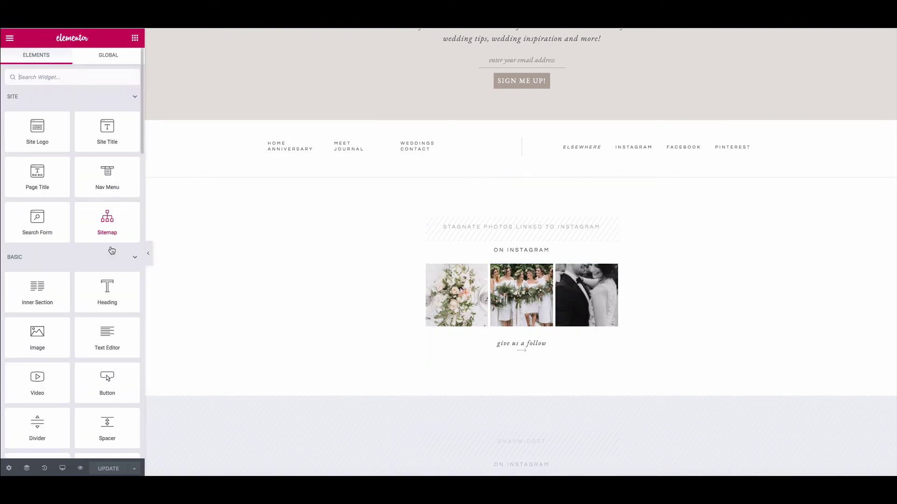
{"action": "left_click", "coordinate": [517, 179]}
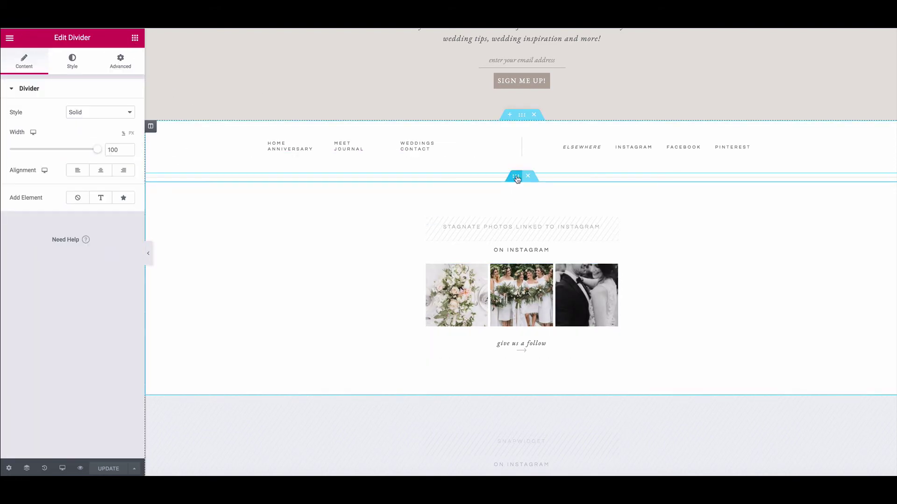
{"action": "left_click", "coordinate": [520, 200]}
{"action": "right_click", "coordinate": [538, 206]}
{"action": "left_click", "coordinate": [560, 213]}
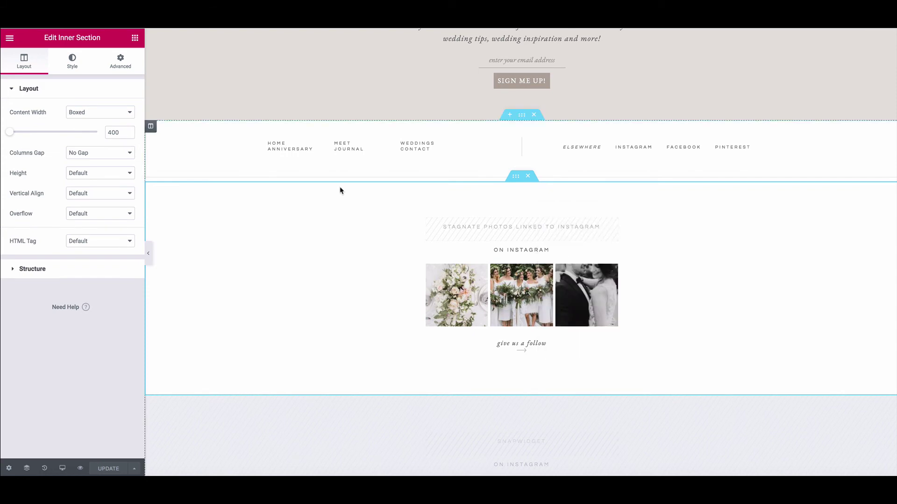
Turn on Hide On Desktop, Tablet and Mobile under Advanced > Responsive.
{"action": "left_click", "coordinate": [120, 60]}
{"action": "left_click", "coordinate": [52, 316]}
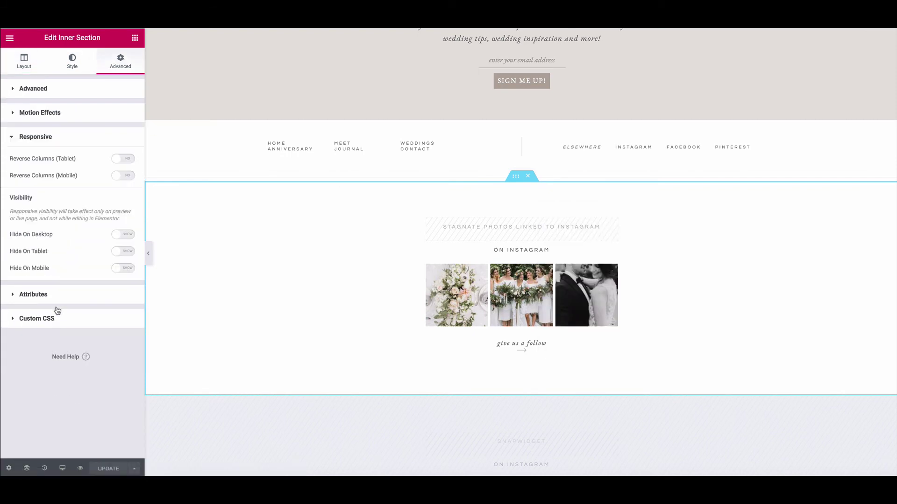
{"action": "left_click", "coordinate": [124, 235]}
{"action": "left_click", "coordinate": [133, 254]}
{"action": "left_click", "coordinate": [129, 269]}
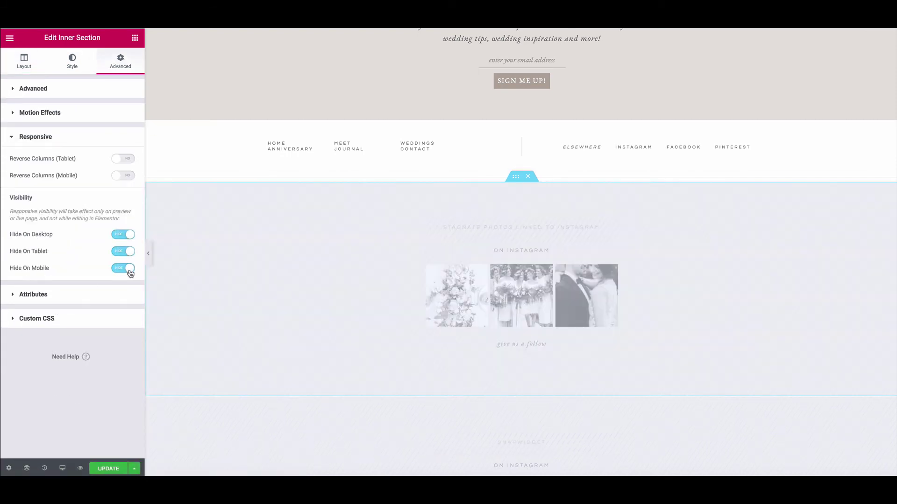
{"action": "scroll", "coordinate": [574, 197], "scroll_direction": "down", "scroll_amount": 5}
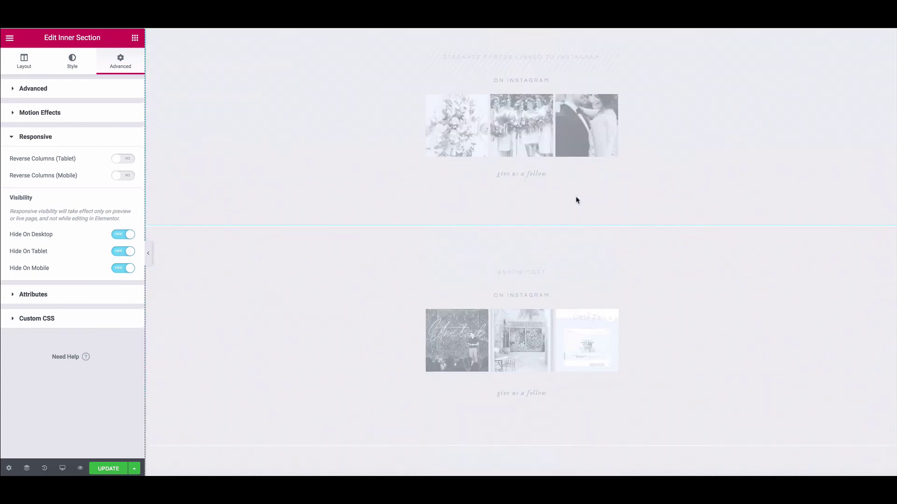
Unhide the SnapWidget inner section on desktop, tablet and mobile.
{"action": "right_click", "coordinate": [521, 141]}
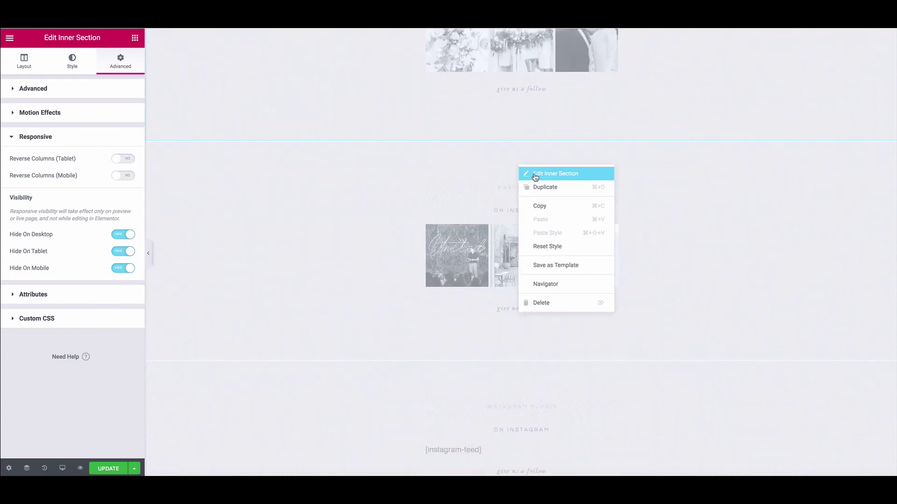
{"action": "left_click", "coordinate": [533, 177]}
{"action": "left_click", "coordinate": [121, 61]}
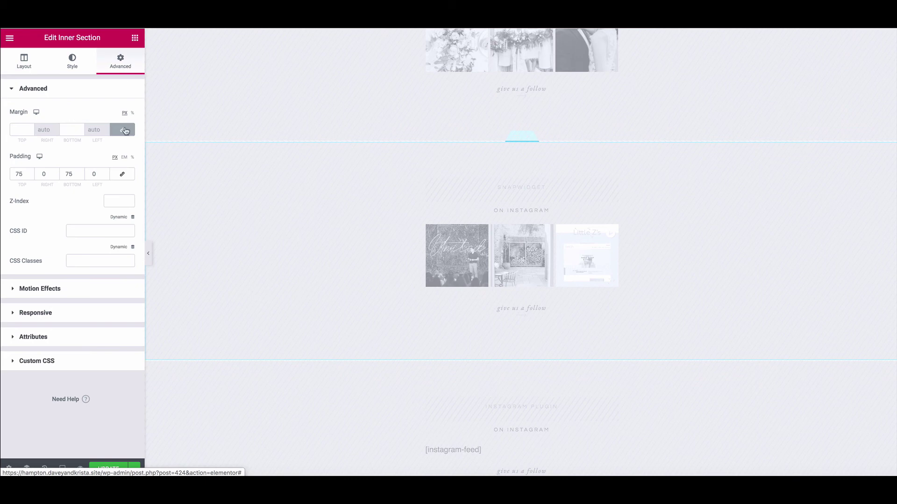
{"action": "left_click", "coordinate": [104, 317]}
{"action": "left_click", "coordinate": [130, 235]}
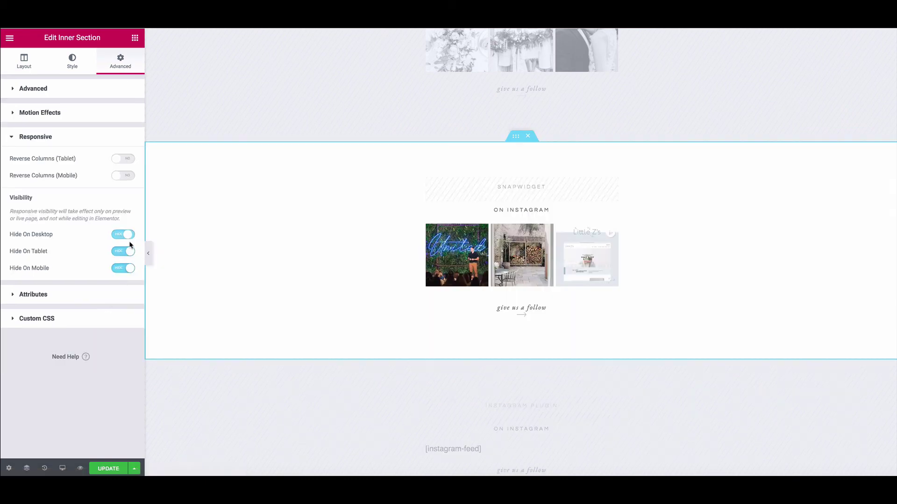
{"action": "left_click", "coordinate": [129, 252]}
{"action": "left_click", "coordinate": [124, 271]}
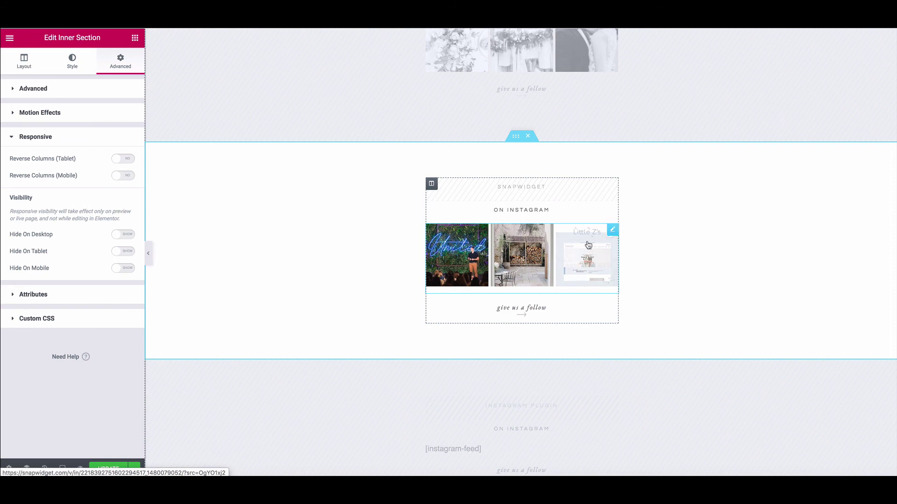
Open the SnapWidget HTML widget's code and select all of the existing code.
{"action": "left_click", "coordinate": [614, 231]}
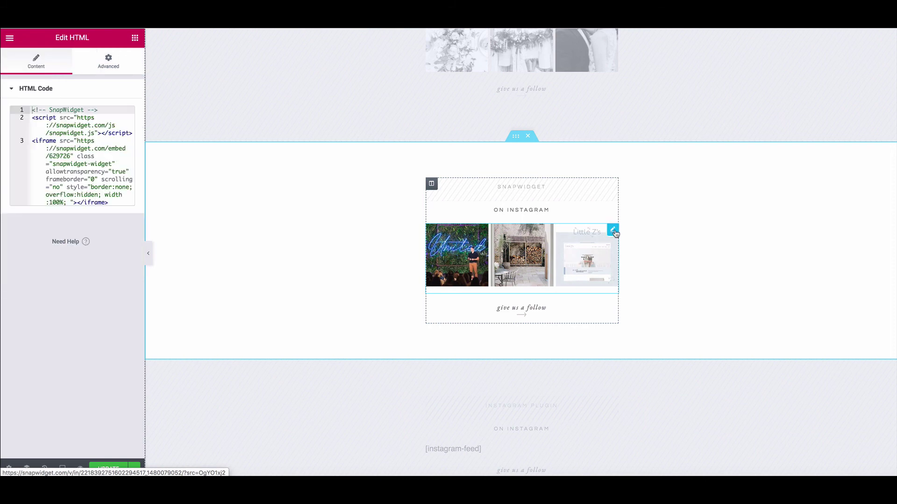
{"action": "left_click", "coordinate": [93, 163]}
{"action": "key", "text": "ctrl+a"}
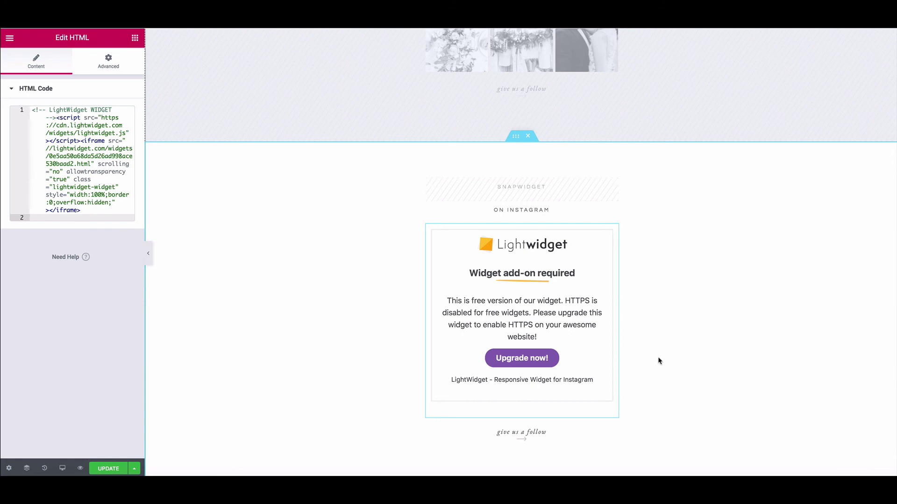
Open Lightwidget's upgrade page offering the $10 HTTPS add-on for this widget.
{"action": "left_click", "coordinate": [522, 365]}
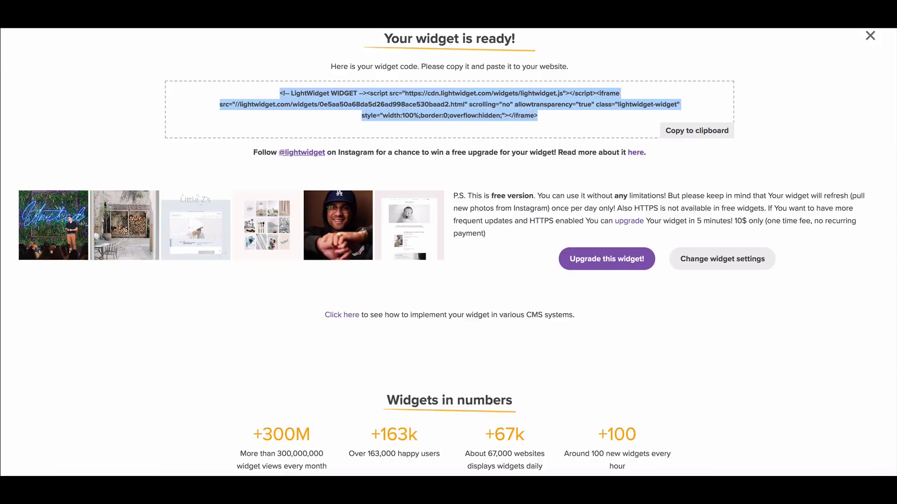